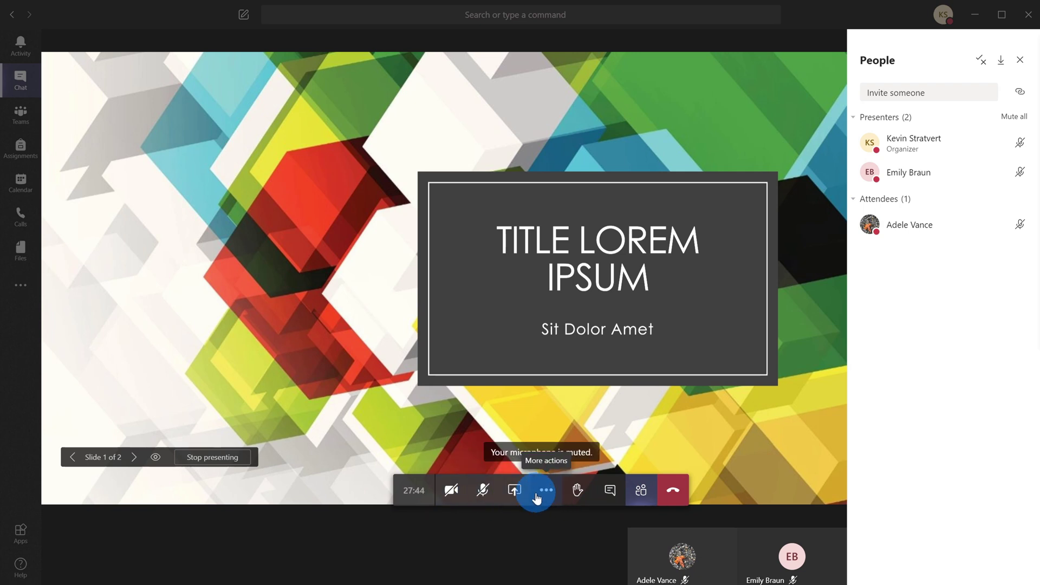
Step: Compare the recording option offered to the meeting's organizer, the second presenter and the attendee in their respective meeting windows
{"action": "left_click", "coordinate": [554, 502]}
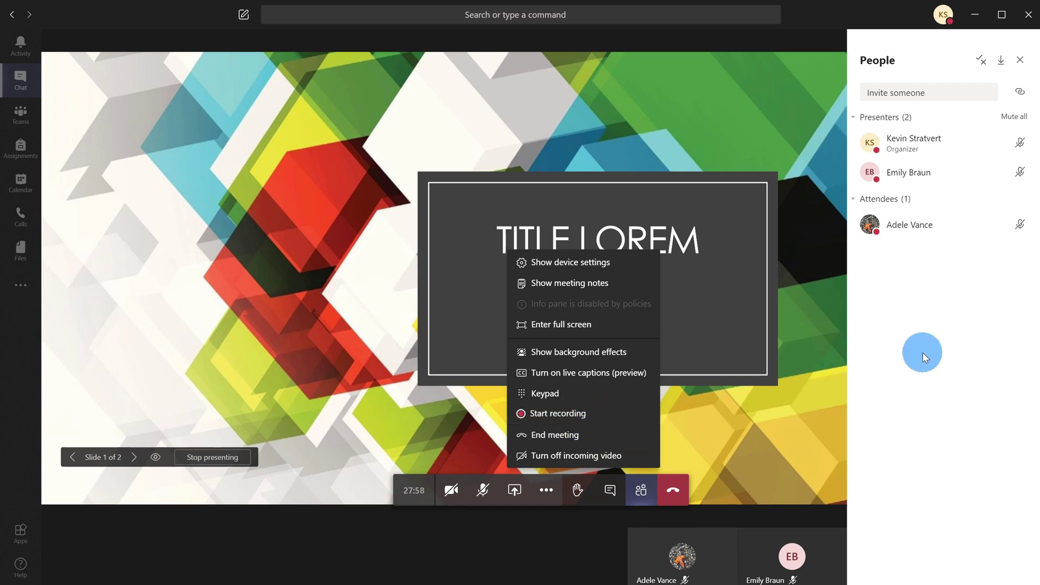
{"action": "left_click", "coordinate": [922, 352]}
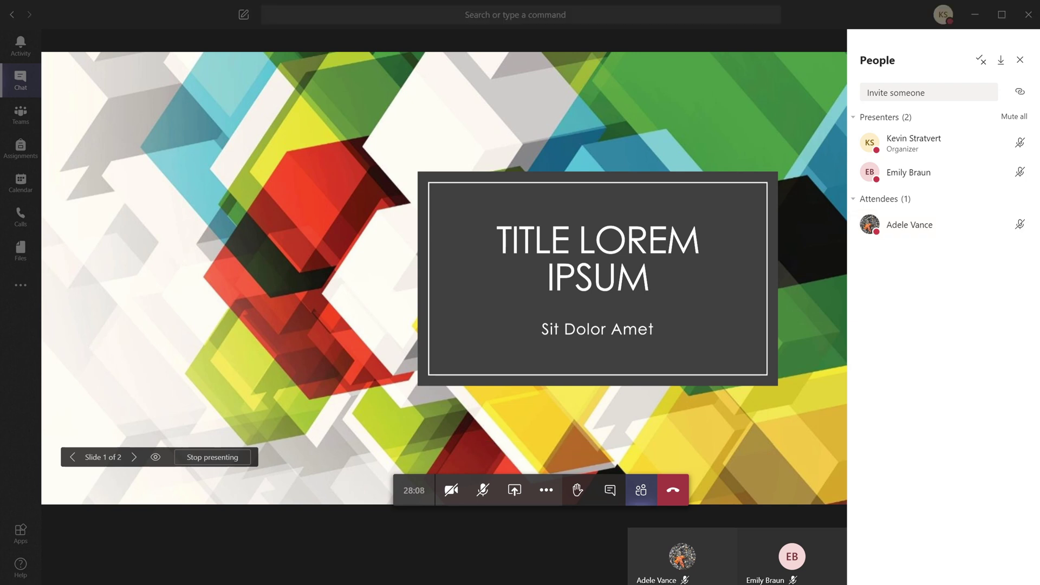
{"action": "key", "text": "alt+Tab"}
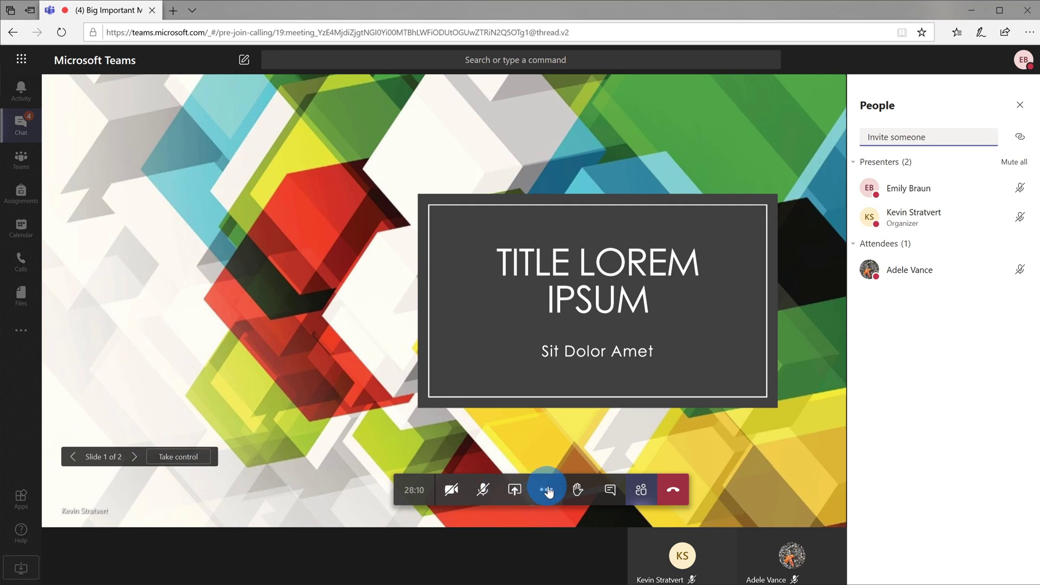
{"action": "left_click", "coordinate": [547, 490]}
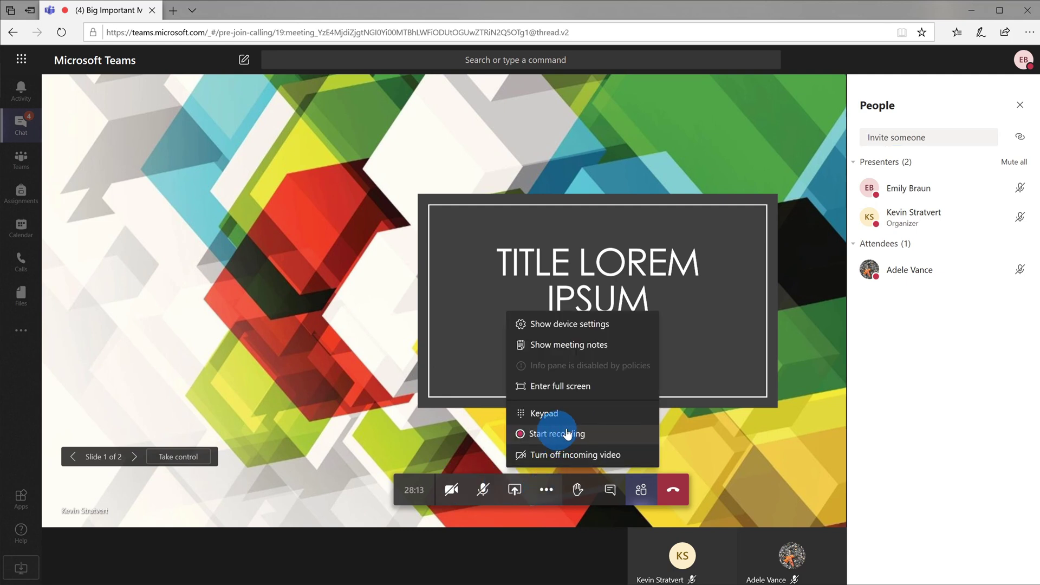
{"action": "key", "text": "alt+Tab"}
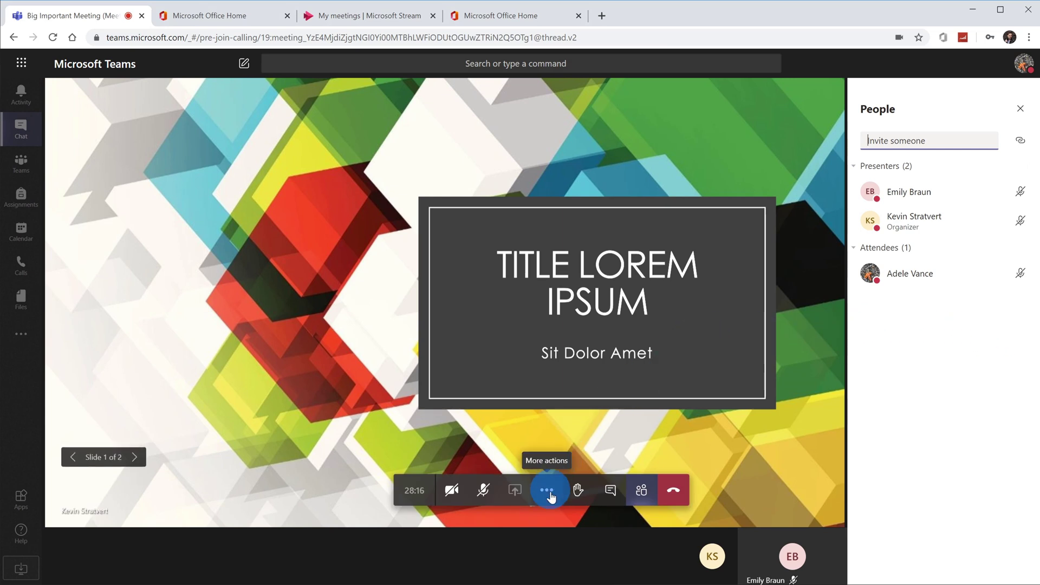
{"action": "left_click", "coordinate": [547, 490]}
{"action": "left_click", "coordinate": [607, 437]}
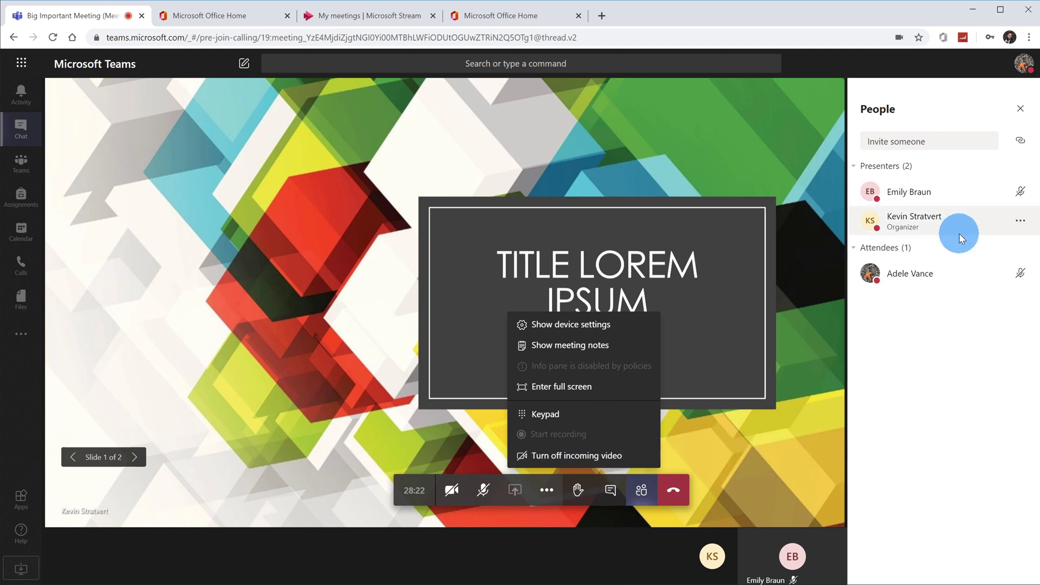
{"action": "mouse_move", "coordinate": [955, 199]}
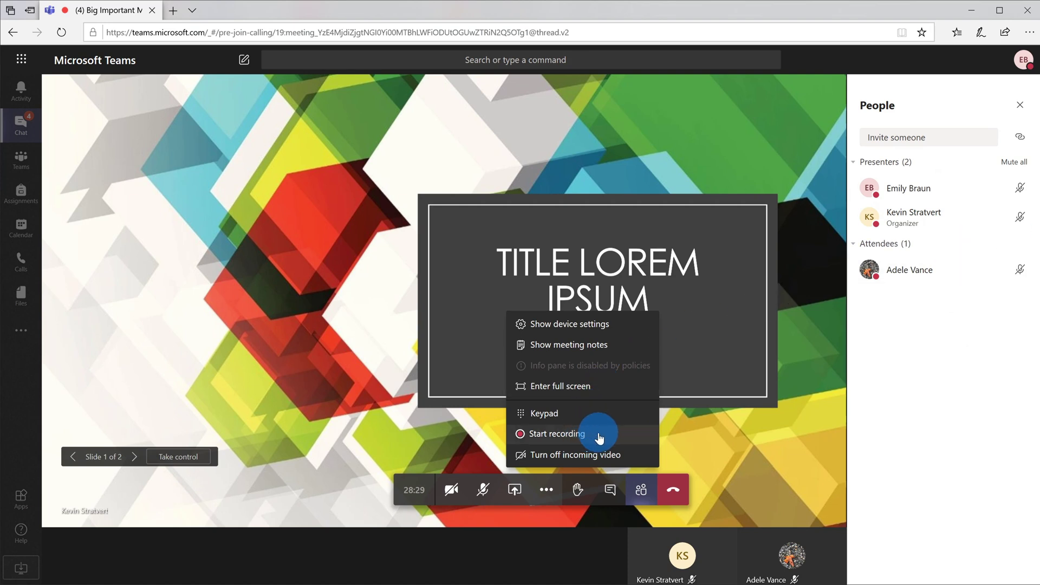
Step: Start recording the meeting from the second presenter's window and check the recording option during the recording
{"action": "left_click", "coordinate": [599, 435]}
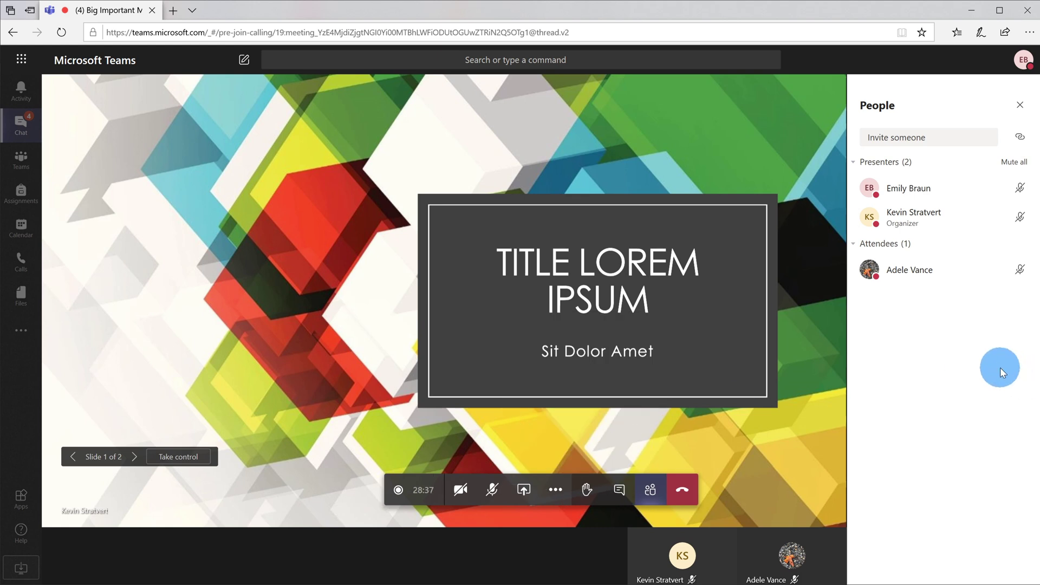
{"action": "left_click", "coordinate": [554, 491]}
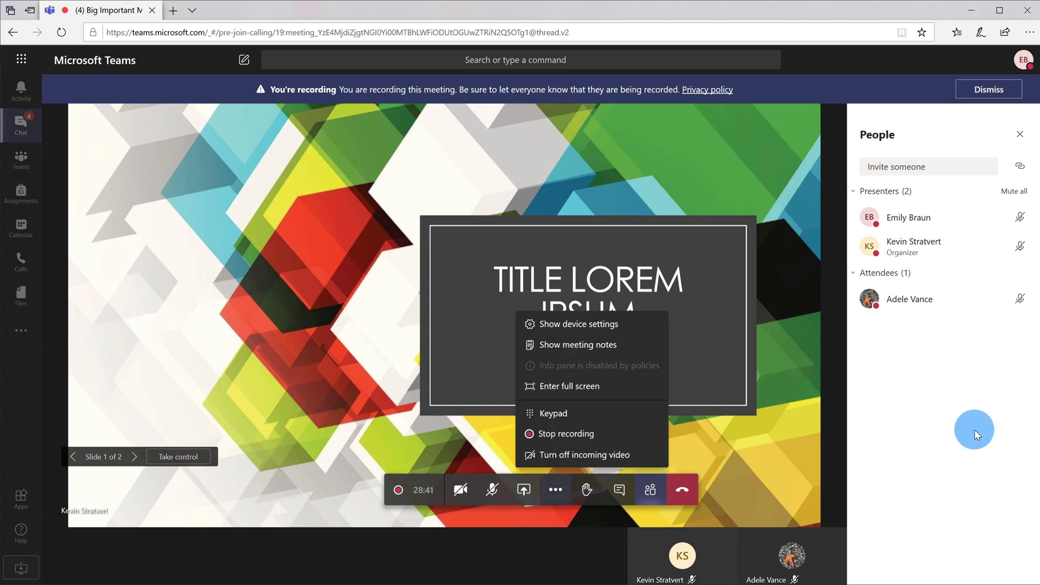
{"action": "left_click", "coordinate": [977, 433]}
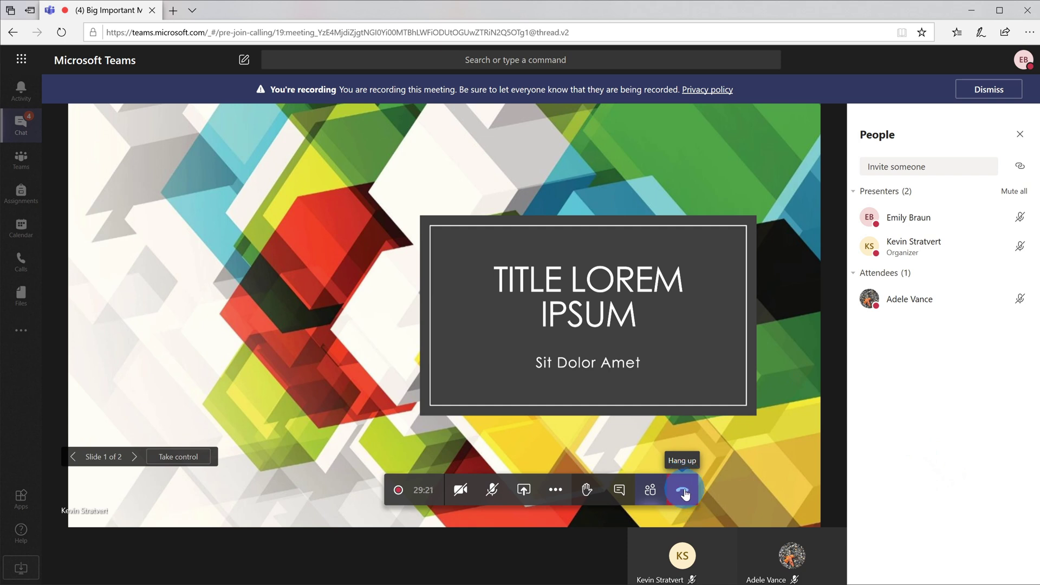
Step: Stop the meeting recording from the second presenter's window and confirm the stop
{"action": "left_click", "coordinate": [556, 491]}
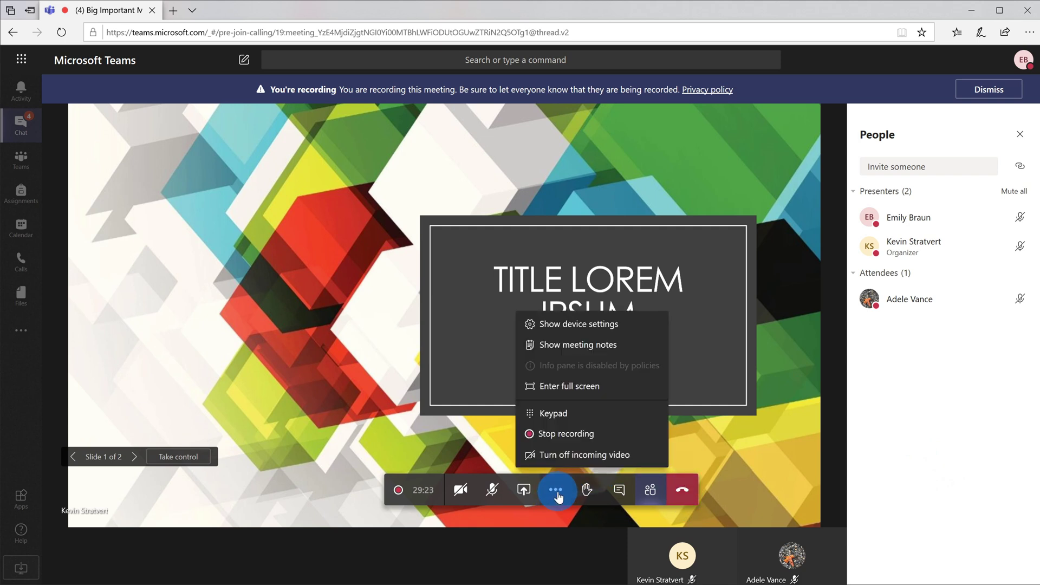
{"action": "left_click", "coordinate": [614, 433]}
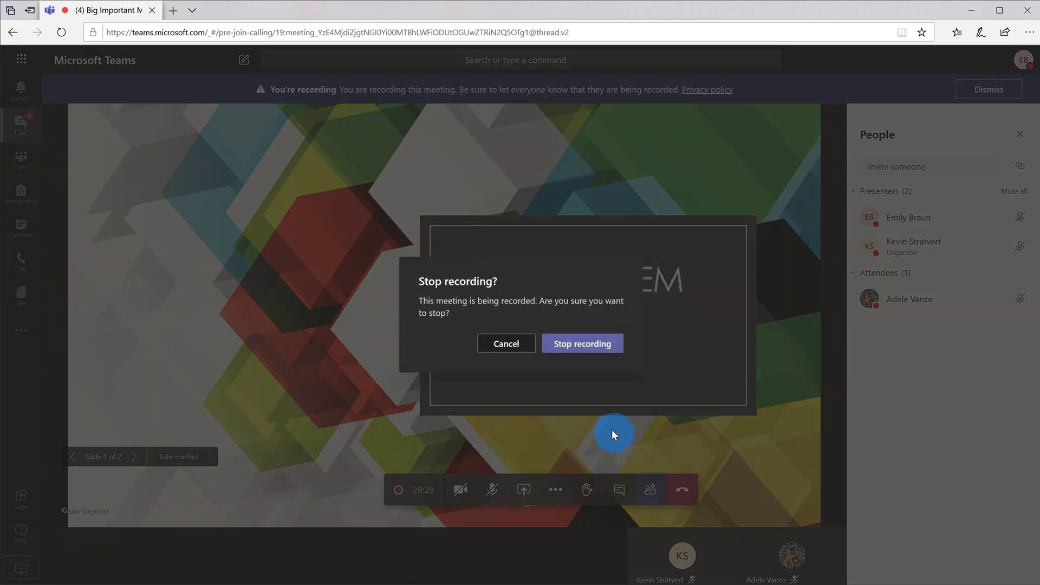
{"action": "left_click", "coordinate": [571, 349]}
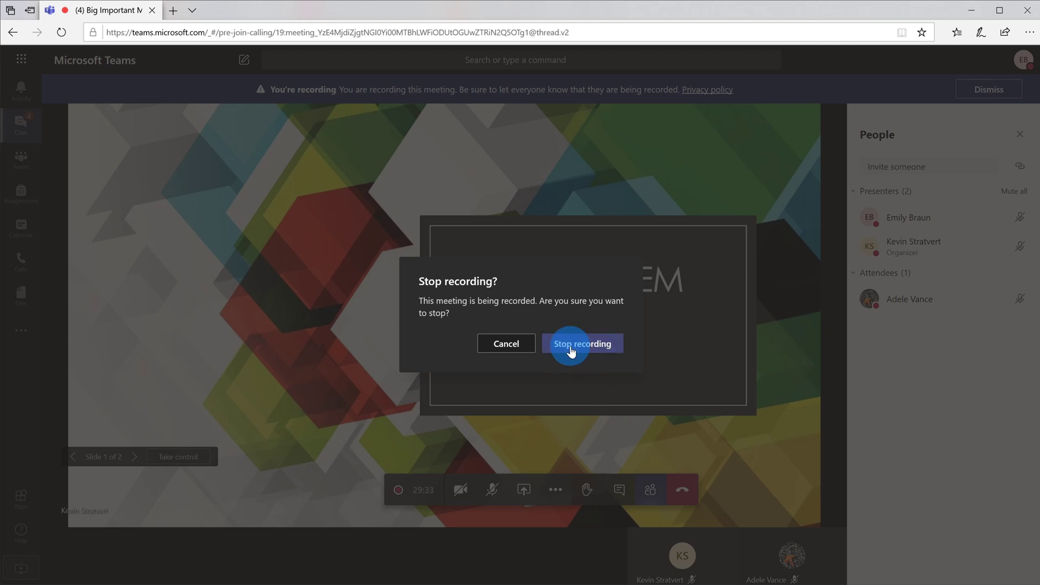
{"action": "left_click", "coordinate": [570, 349]}
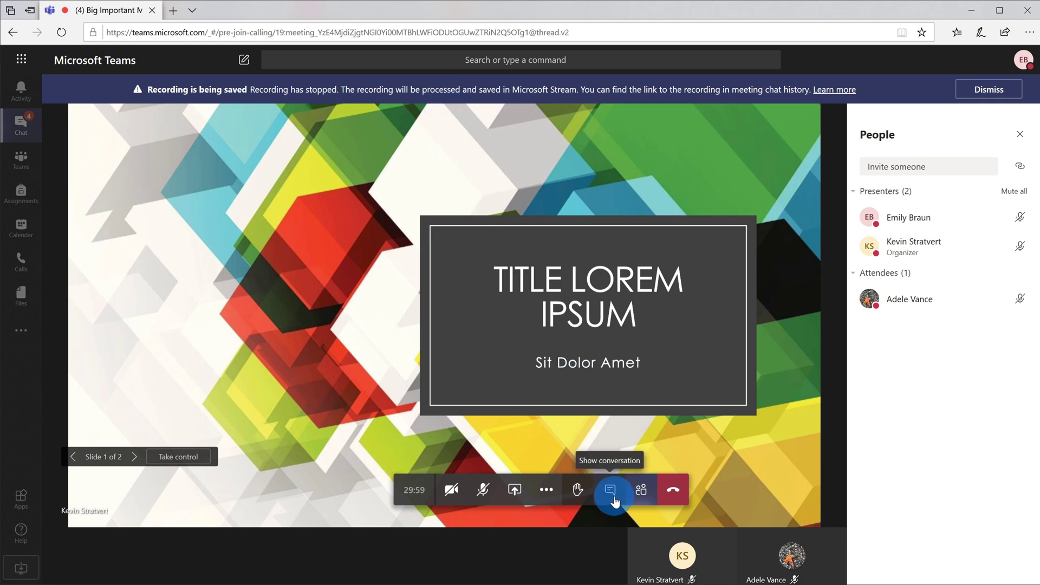
Step: Show the meeting chat in the second presenter's window and examine the options of the 15-second recording
{"action": "left_click", "coordinate": [611, 491]}
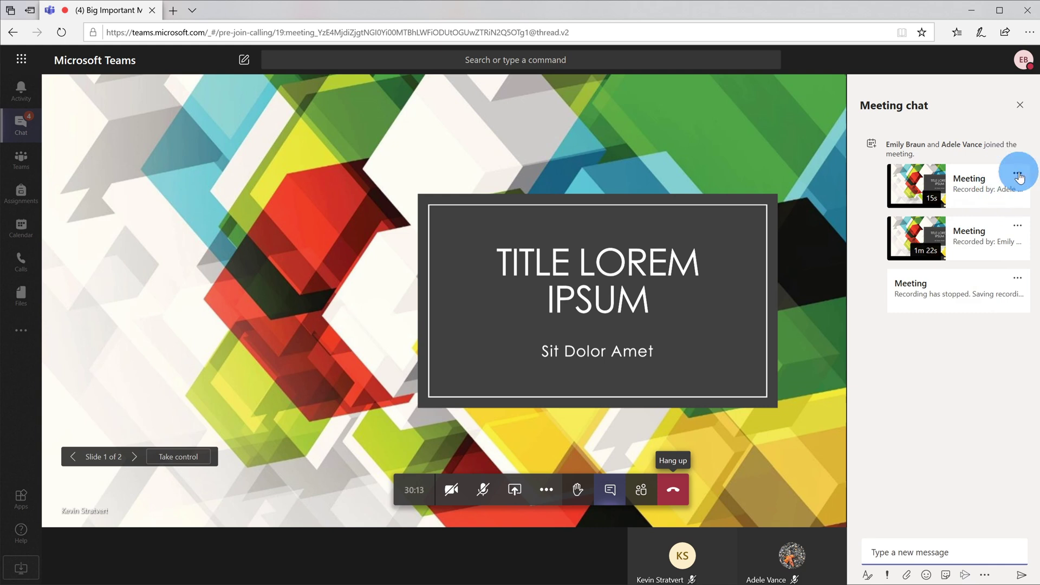
{"action": "left_click", "coordinate": [1018, 175]}
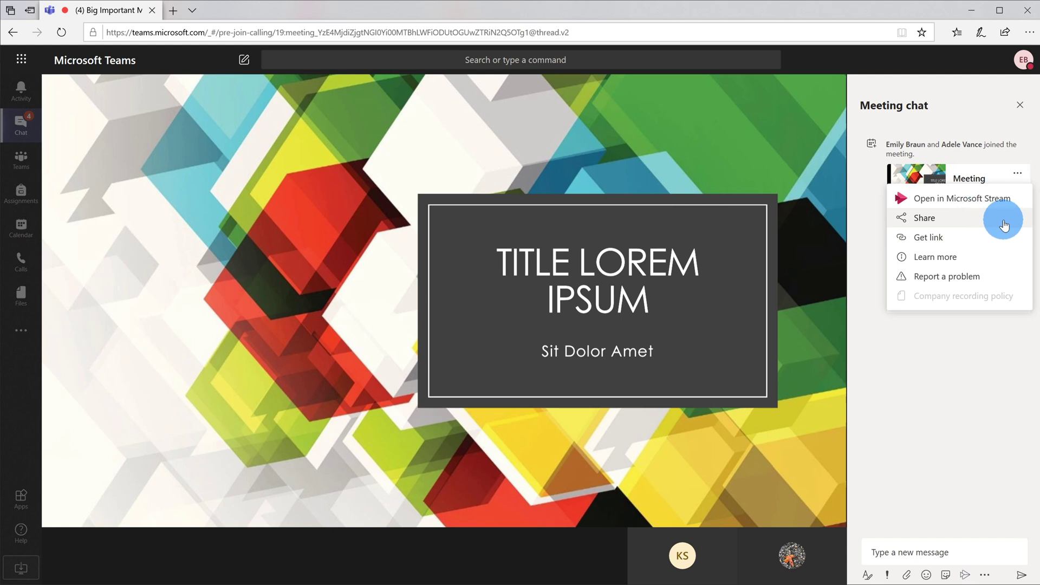
{"action": "left_click", "coordinate": [981, 432]}
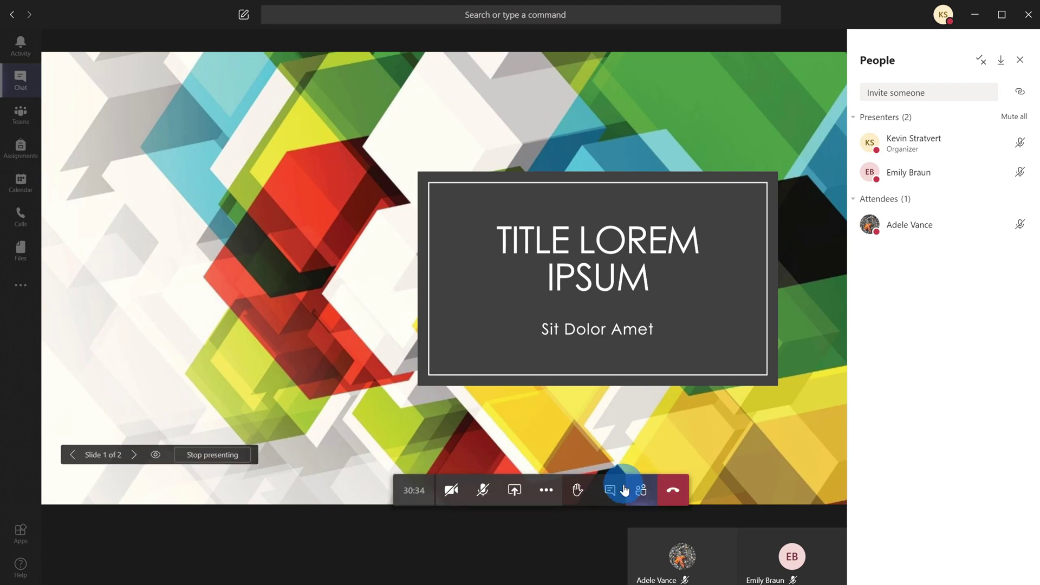
Step: Show the meeting chat for the organizer and the attendee, and open the 15-second recording in Microsoft Stream from the attendee's chat
{"action": "left_click", "coordinate": [609, 491]}
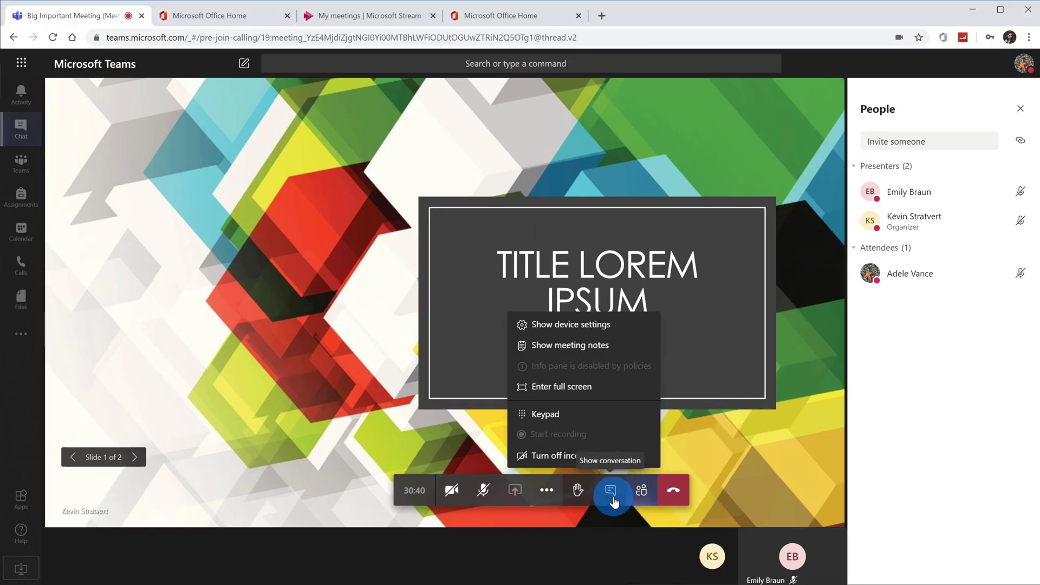
{"action": "left_click", "coordinate": [613, 498]}
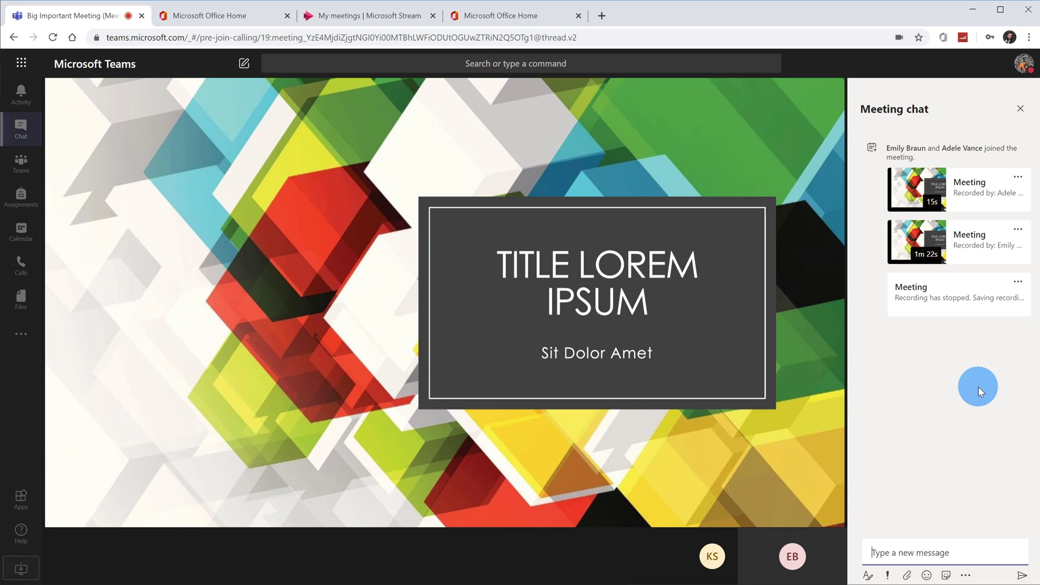
{"action": "left_click", "coordinate": [1018, 179]}
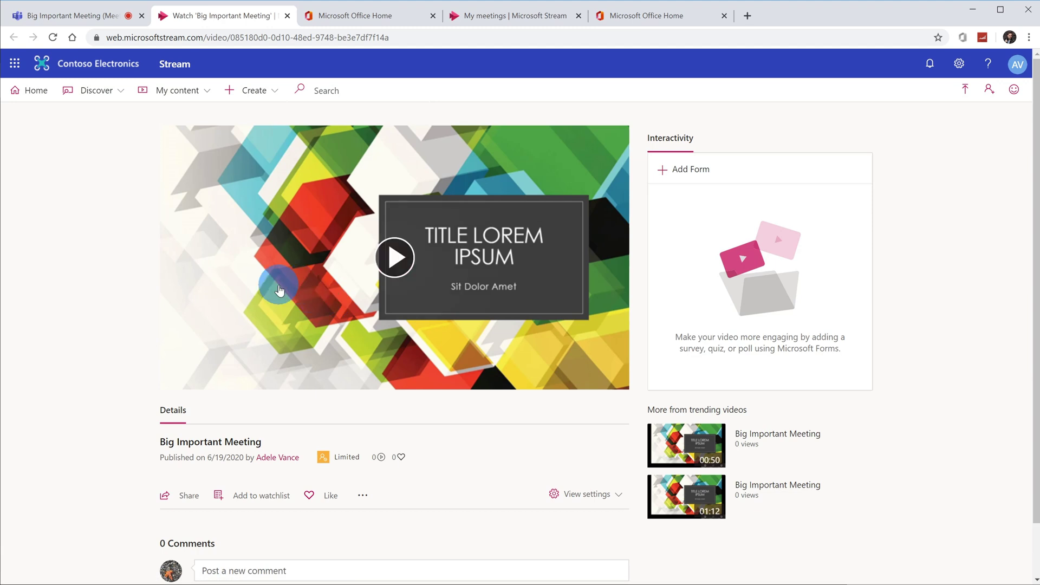
Step: Play the Big Important Meeting recording in Stream, pausing and resuming the playback
{"action": "left_click", "coordinate": [393, 257]}
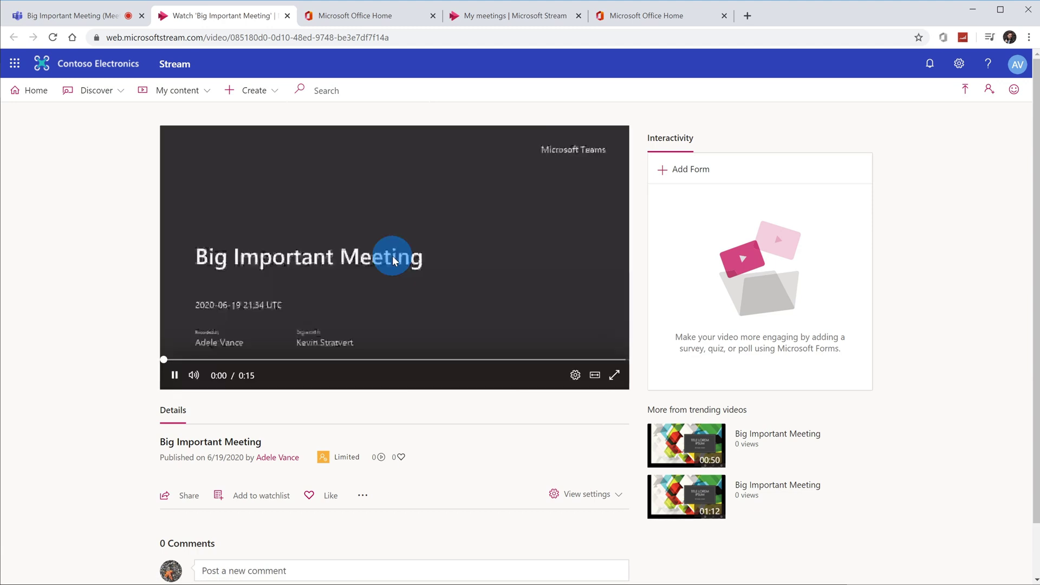
{"action": "left_click", "coordinate": [175, 375]}
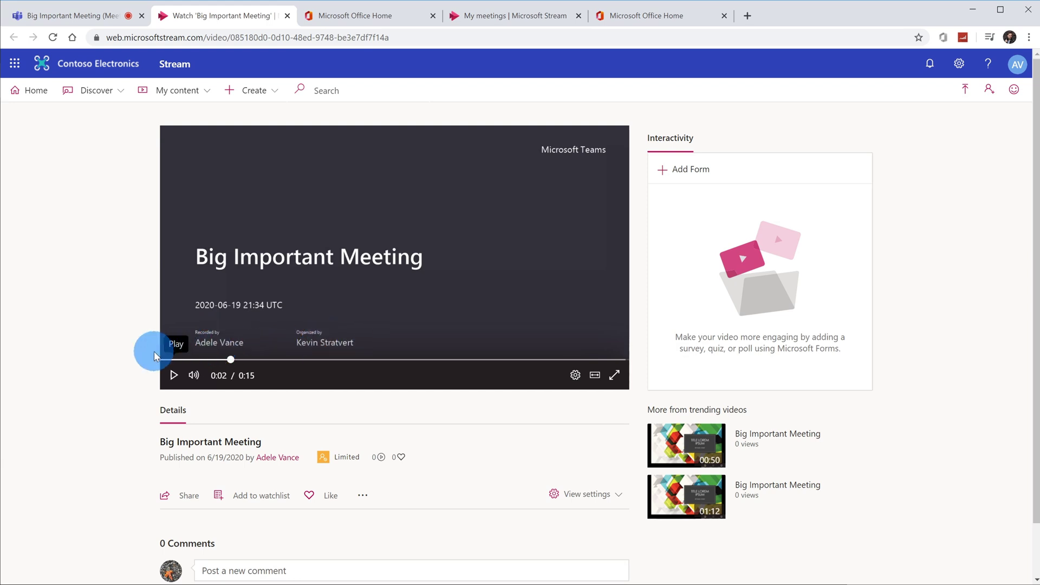
{"action": "left_click", "coordinate": [175, 376]}
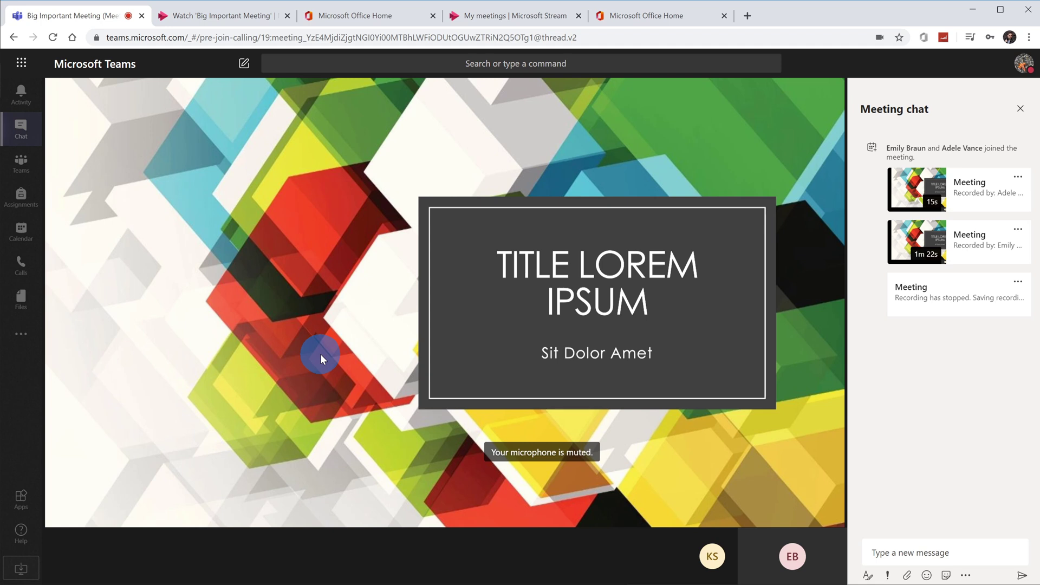
Step: From the attendee's Teams meeting, go to the Office 365 home page, look through all apps, and open Stream
{"action": "left_click", "coordinate": [22, 64]}
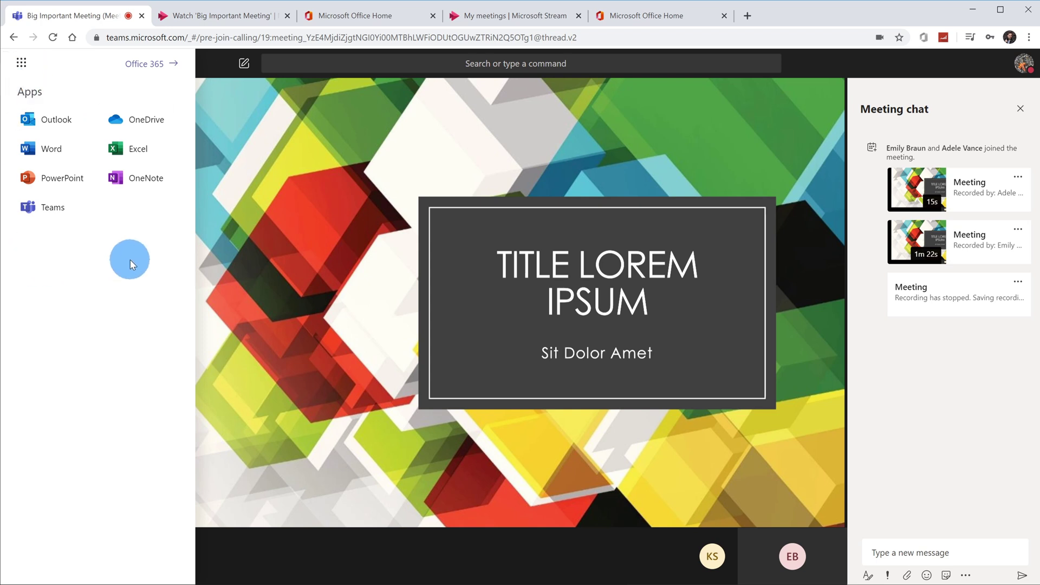
{"action": "left_click", "coordinate": [142, 65]}
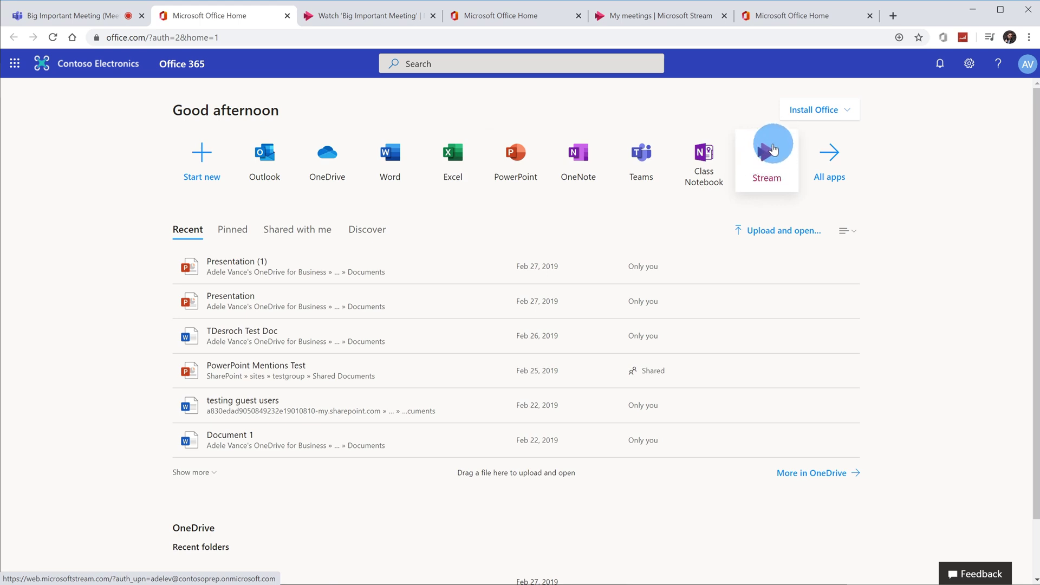
{"action": "left_click", "coordinate": [831, 157]}
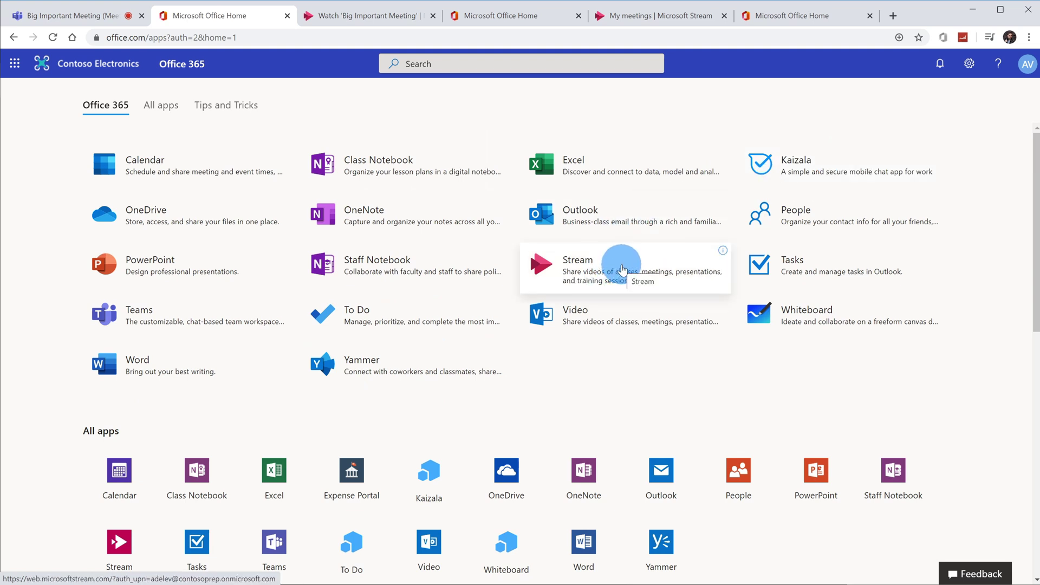
{"action": "key", "text": "alt+Left"}
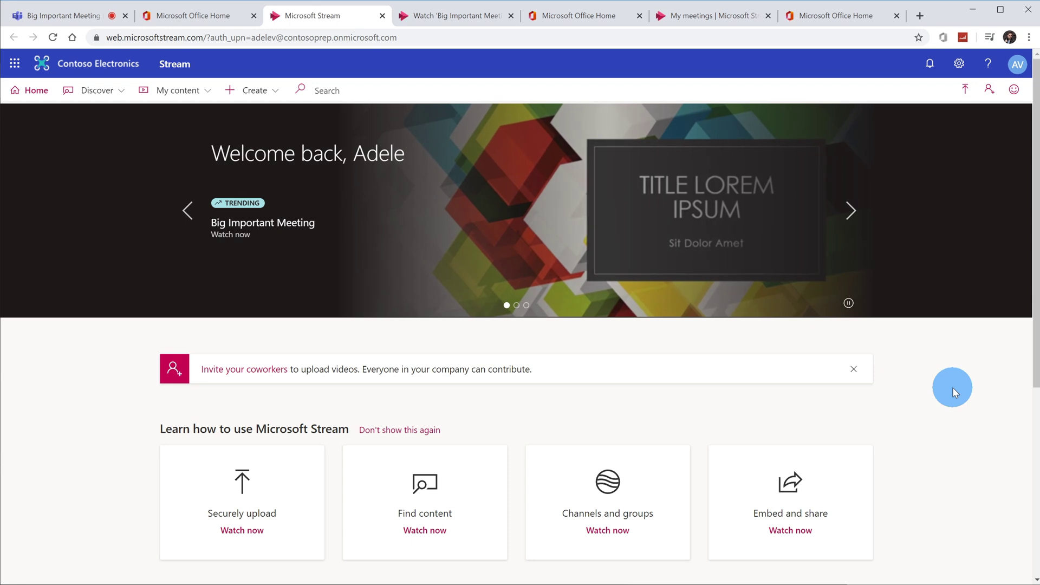
Step: Open the Meetings list within the account's own content in Stream
{"action": "left_click", "coordinate": [745, 206]}
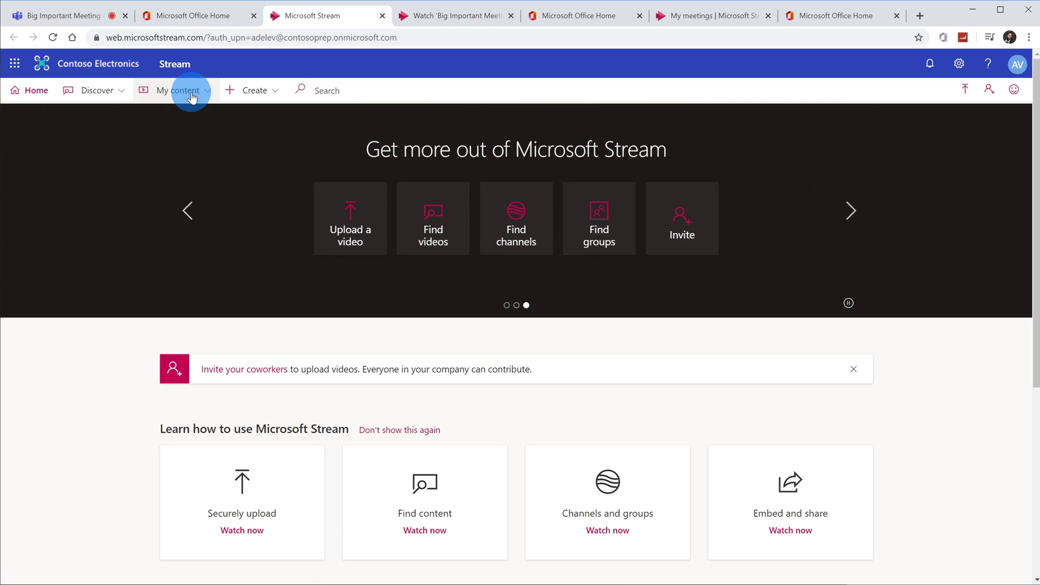
{"action": "left_click", "coordinate": [192, 96]}
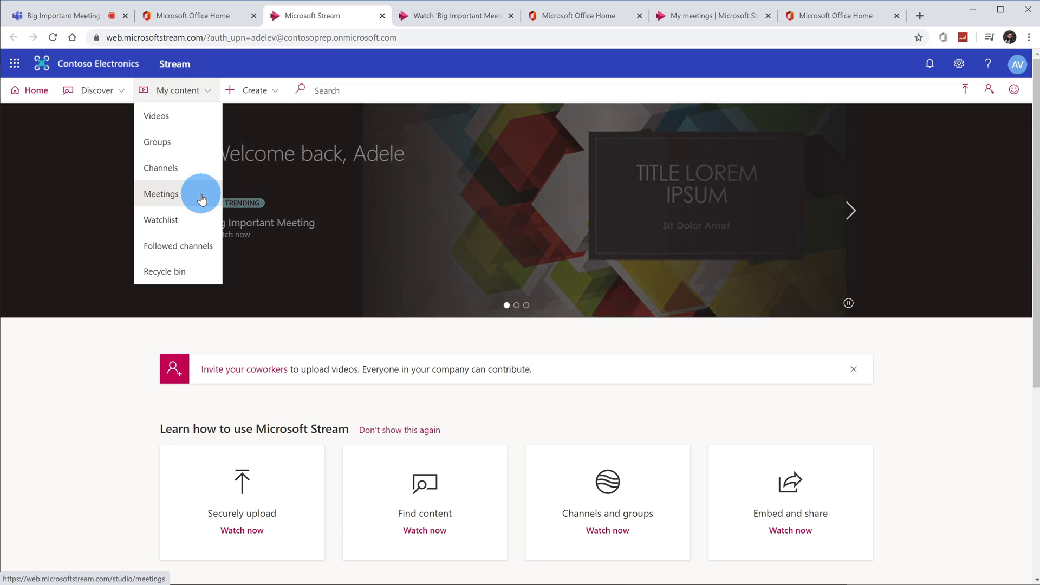
{"action": "left_click", "coordinate": [201, 197]}
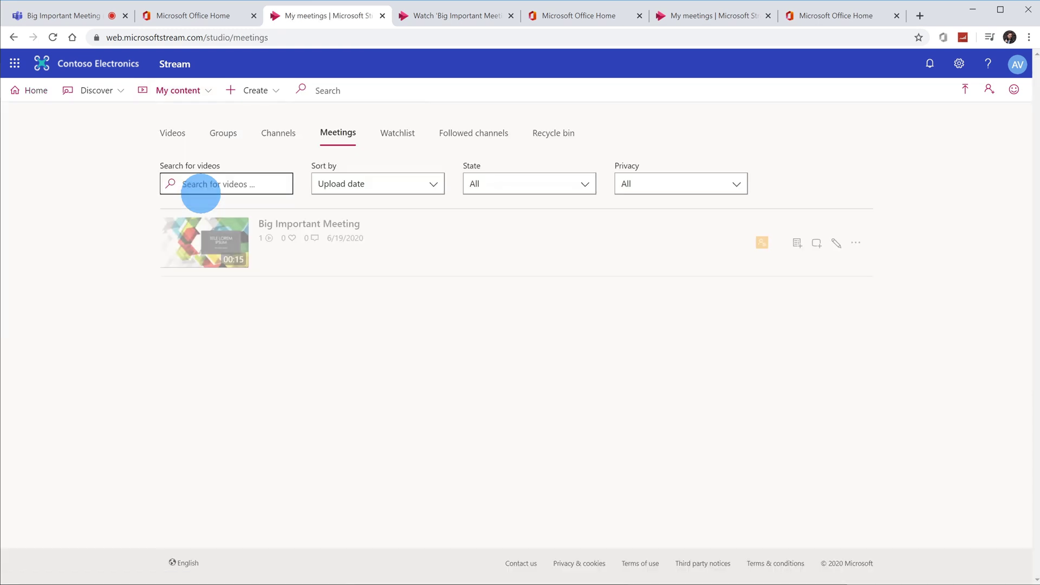